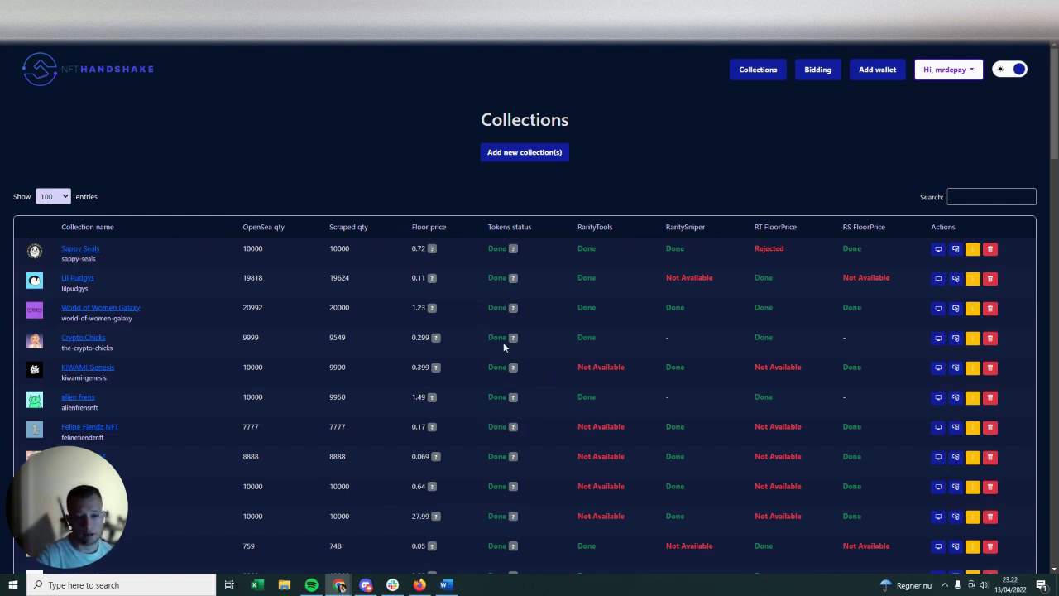
- Open the Sales Monitor page from the user account menu
scroll(510, 332, down, 1)
scroll(513, 336, up, 1)
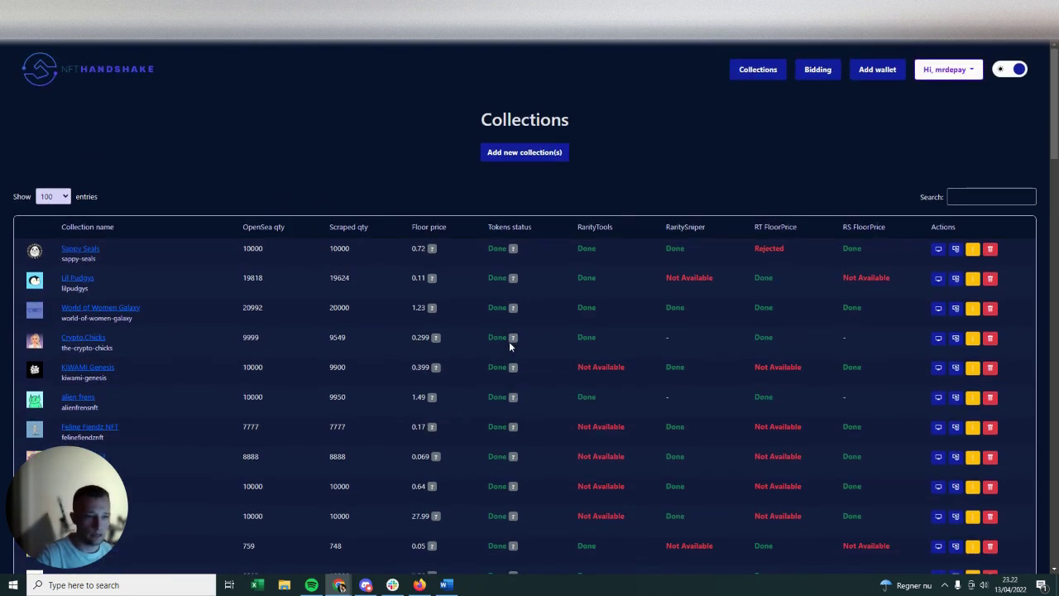
mouse_move(510, 343)
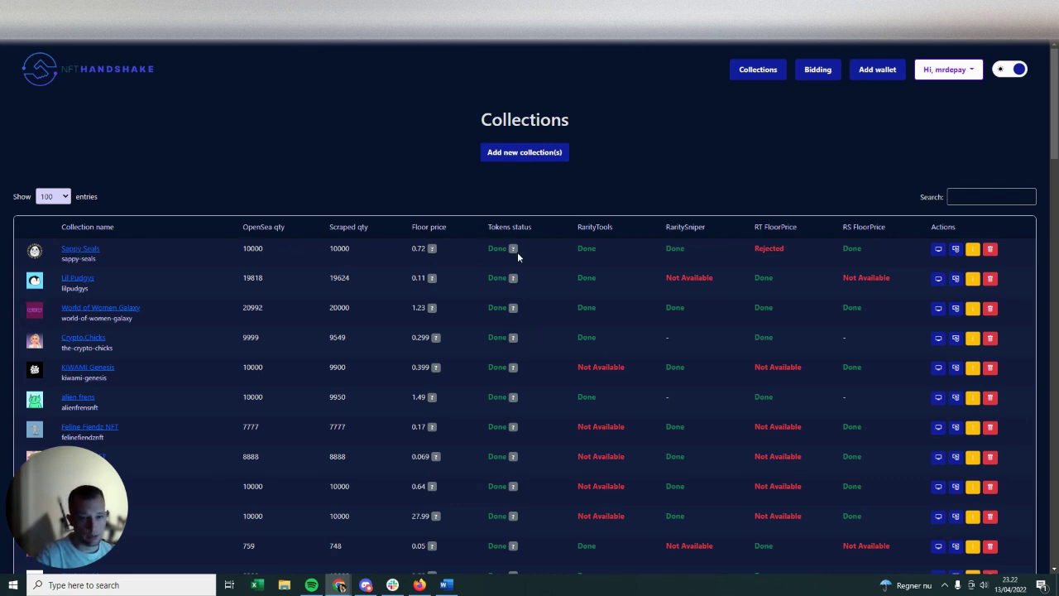
click(969, 71)
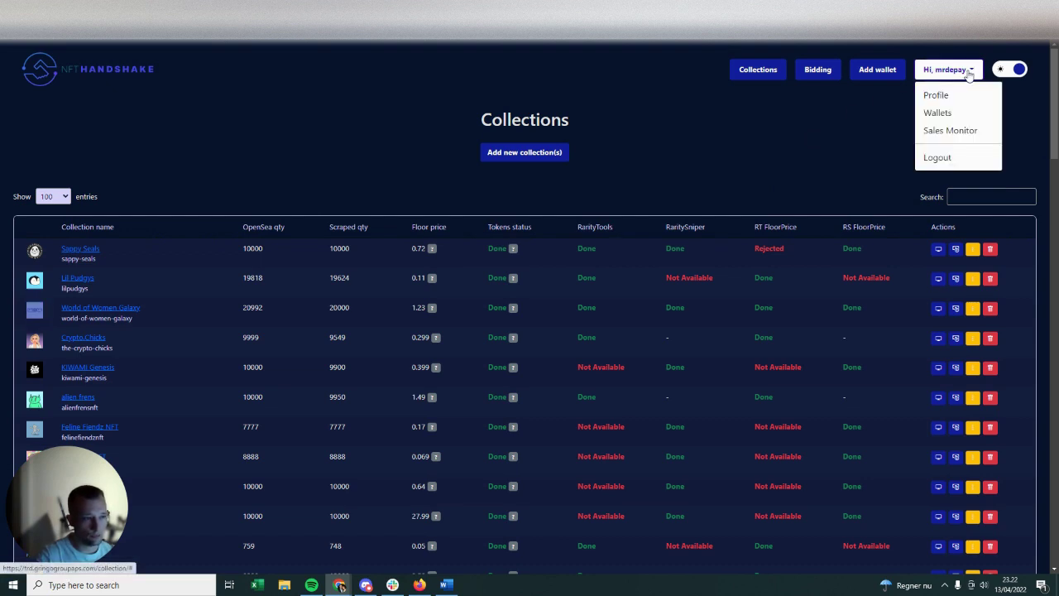
click(952, 130)
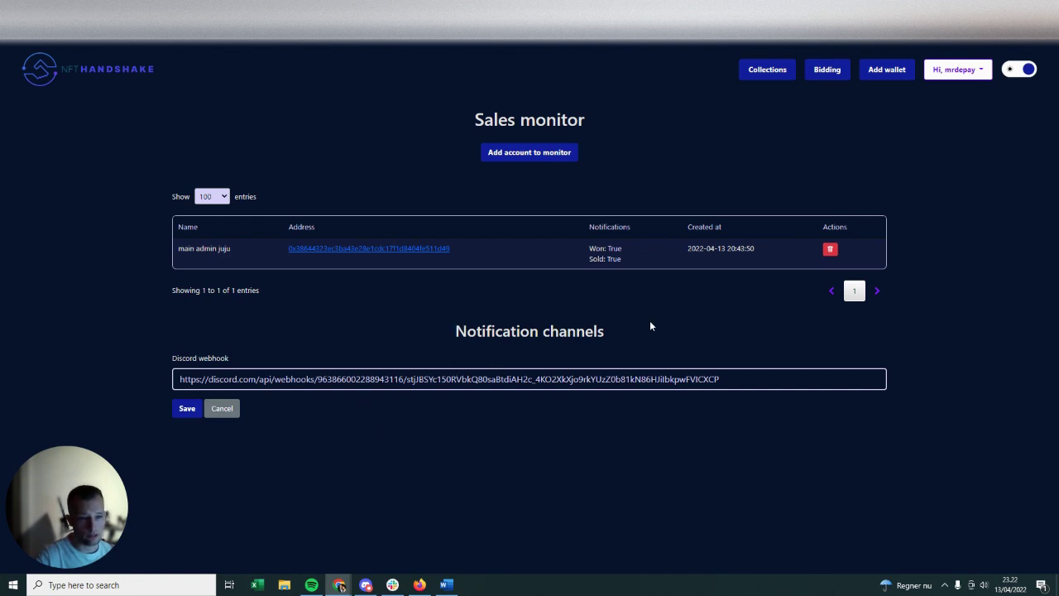
- Start a new monitored account and name it 'main admin dc'
click(546, 159)
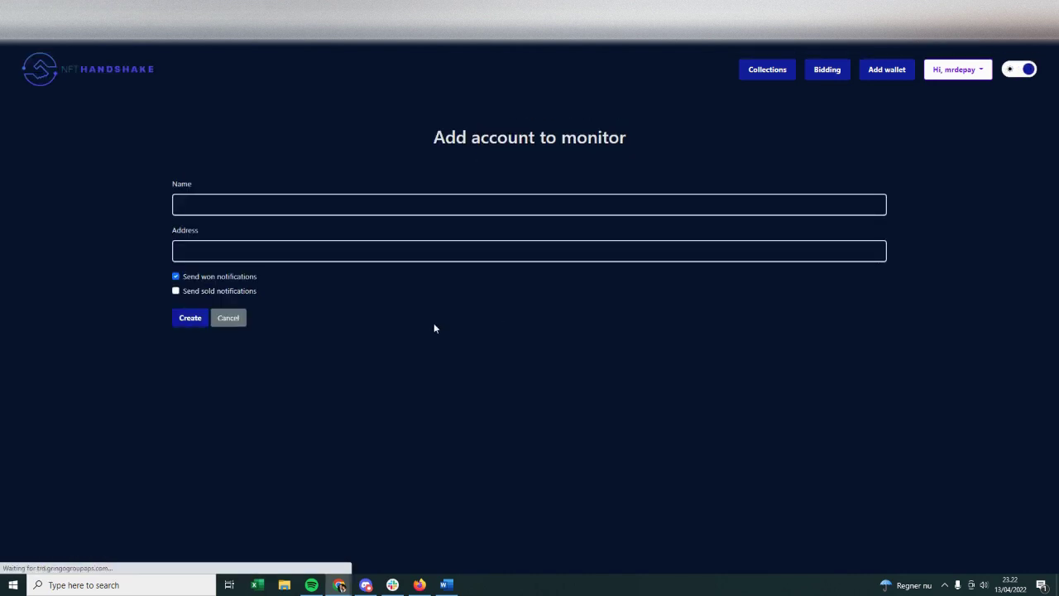
click(316, 209)
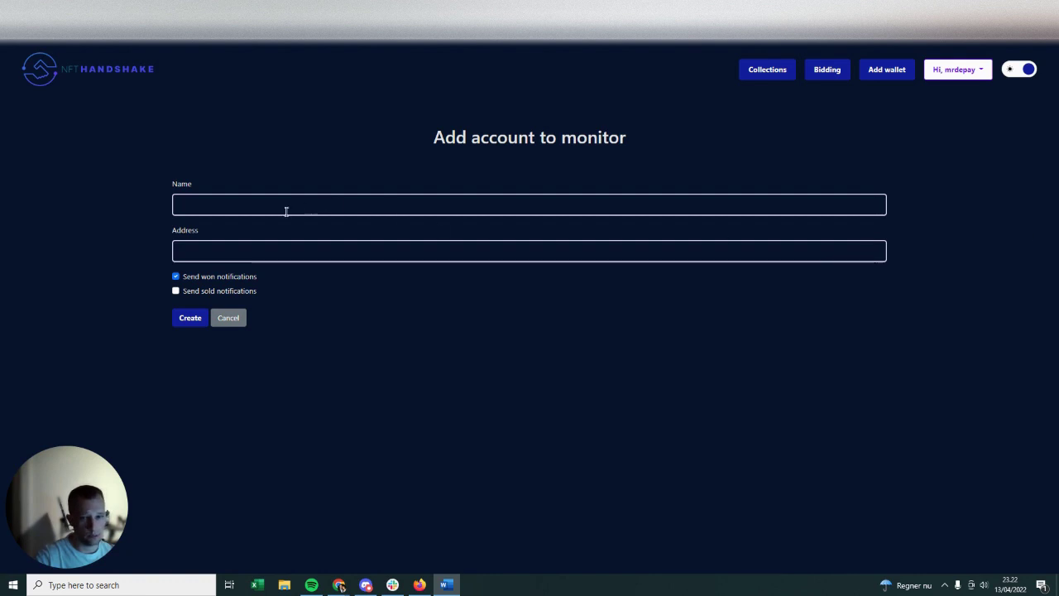
click(214, 212)
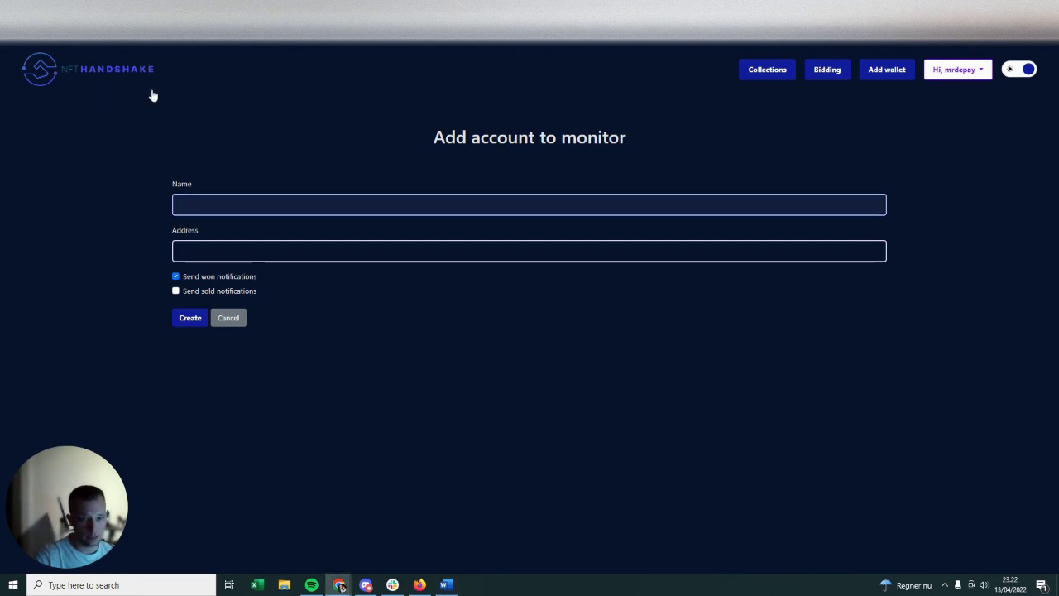
click(980, 75)
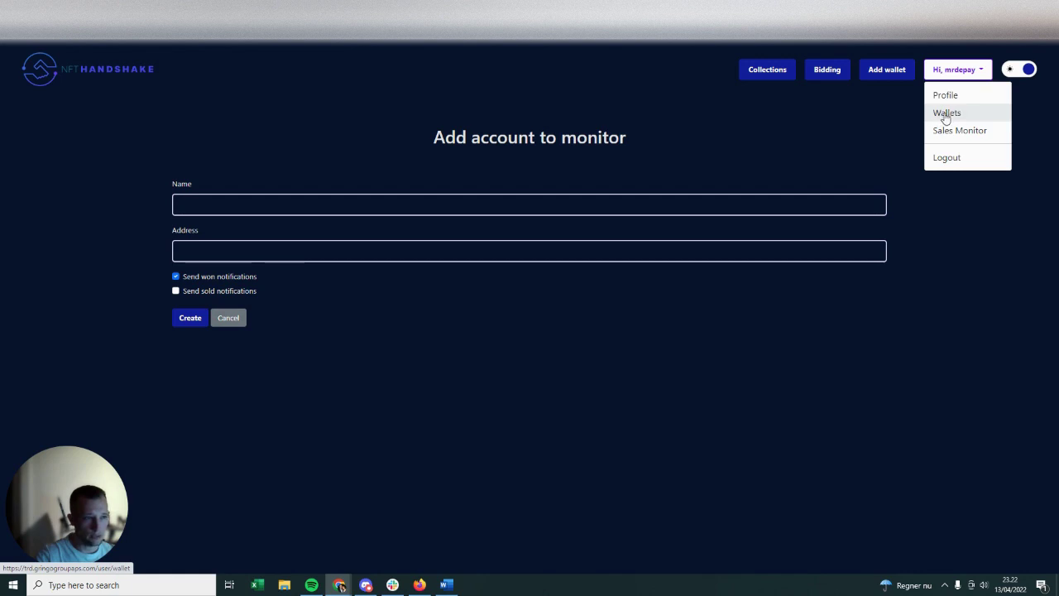
click(236, 207)
text(main admin dc)
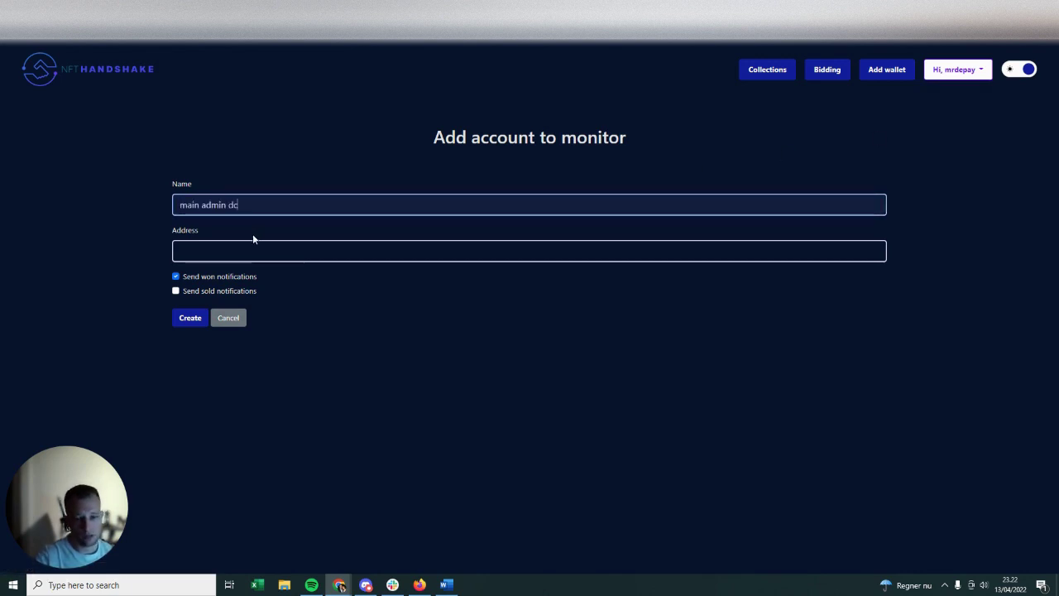
key(Tab)
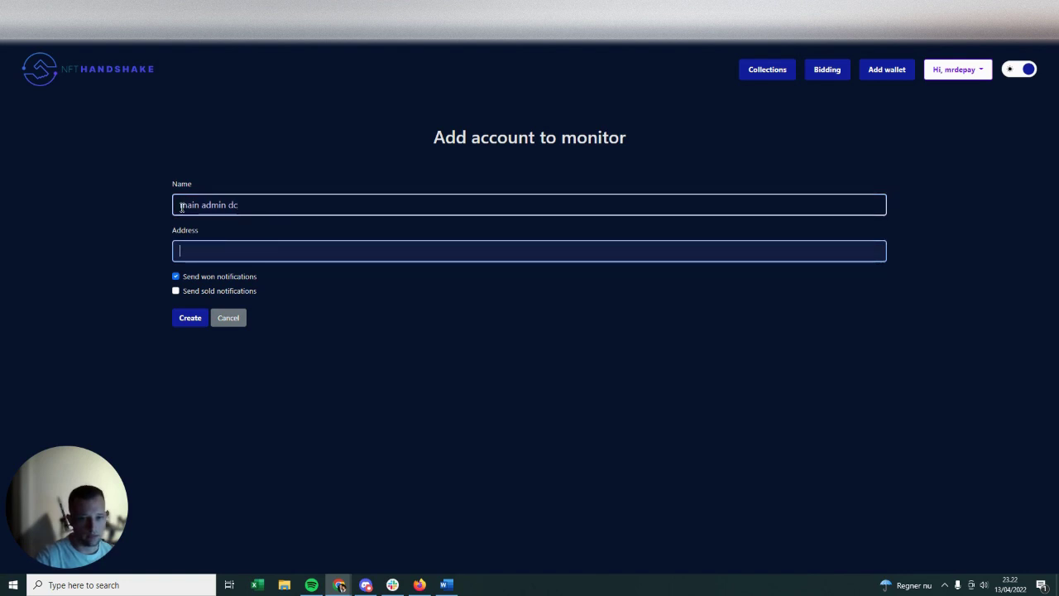
- Paste the wallet address copied from Word, enable sold notifications, and create the account
key(alt+Tab)
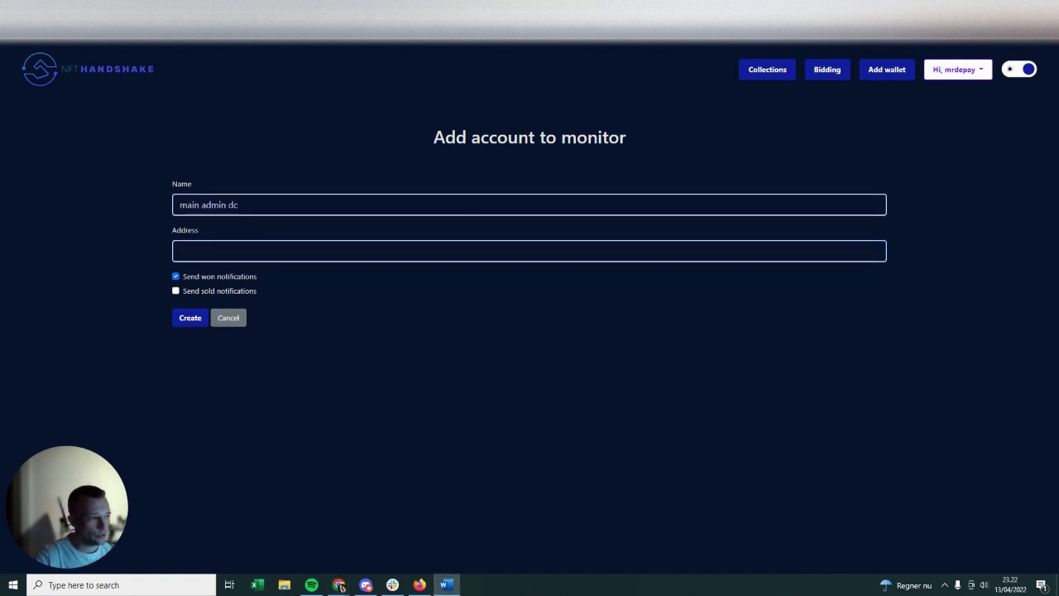
click(203, 252)
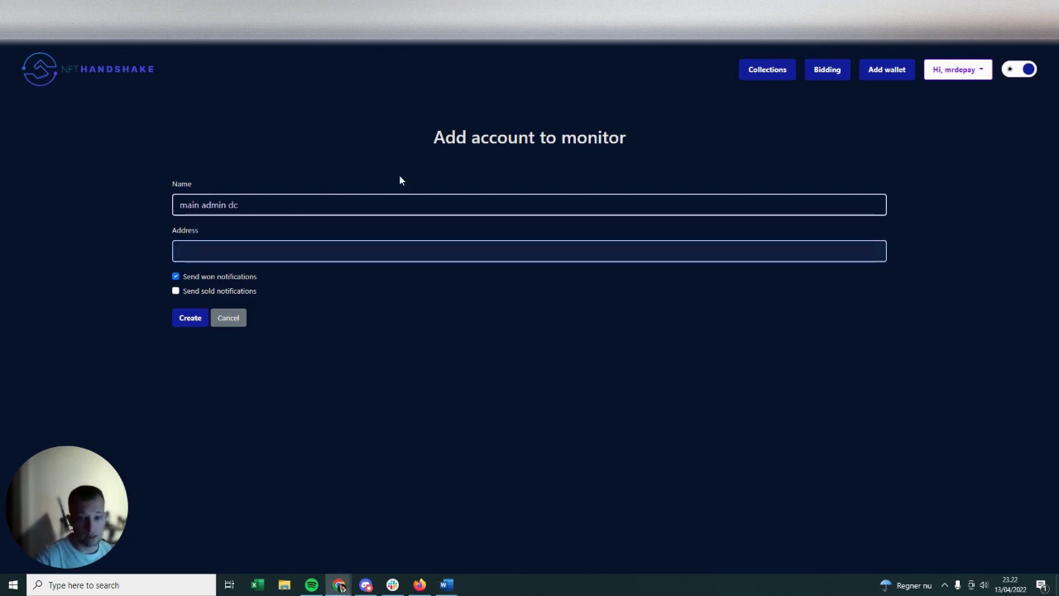
text(0x0c67D92A5A4bBea0A4223D0A535D3f692db5BA79)
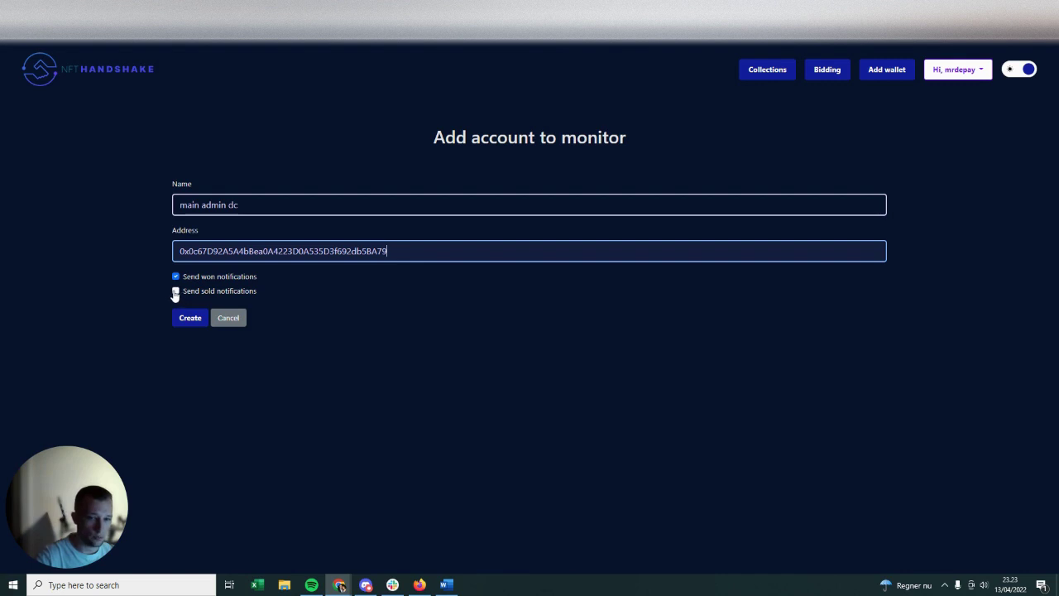
click(176, 291)
click(187, 321)
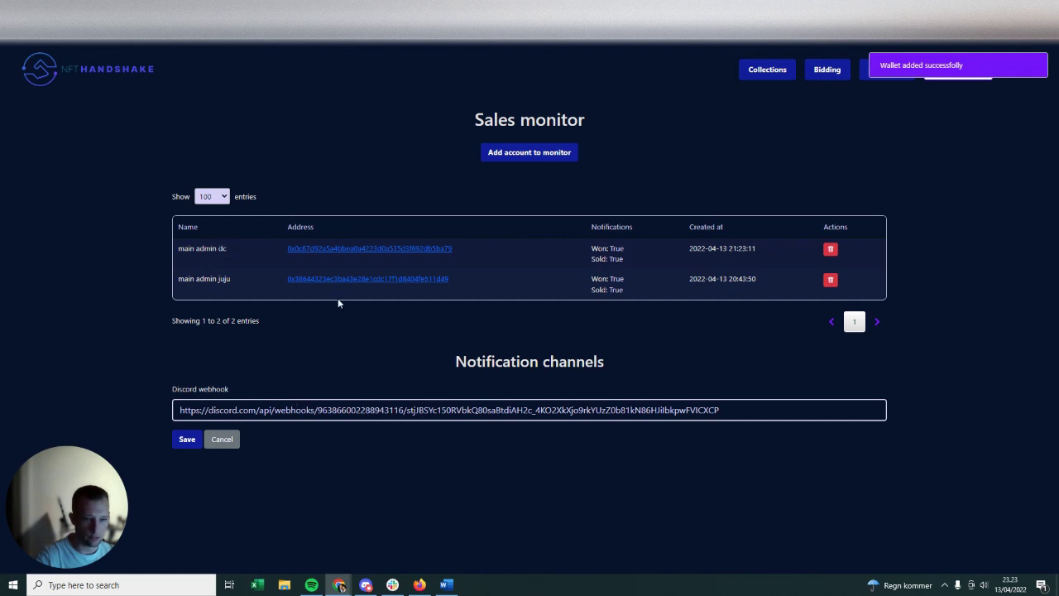
- Select the whole existing Discord webhook URL, then bring Discord to the front
triple_click(368, 410)
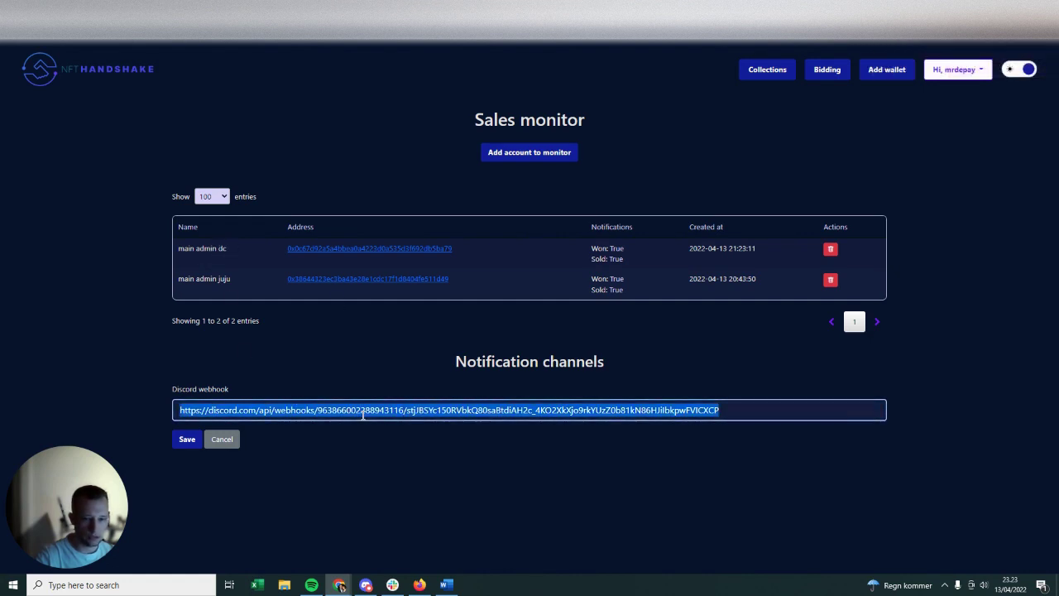
click(366, 584)
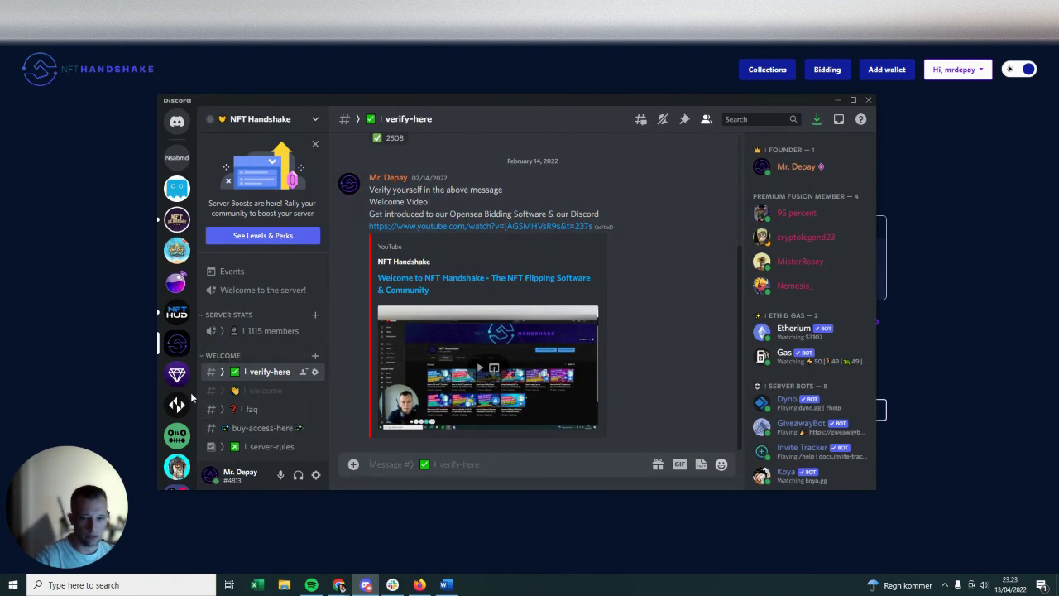
- Create a 'For me and my friends' Discord server named 'test nfthandshake'
scroll(179, 401, down, 5)
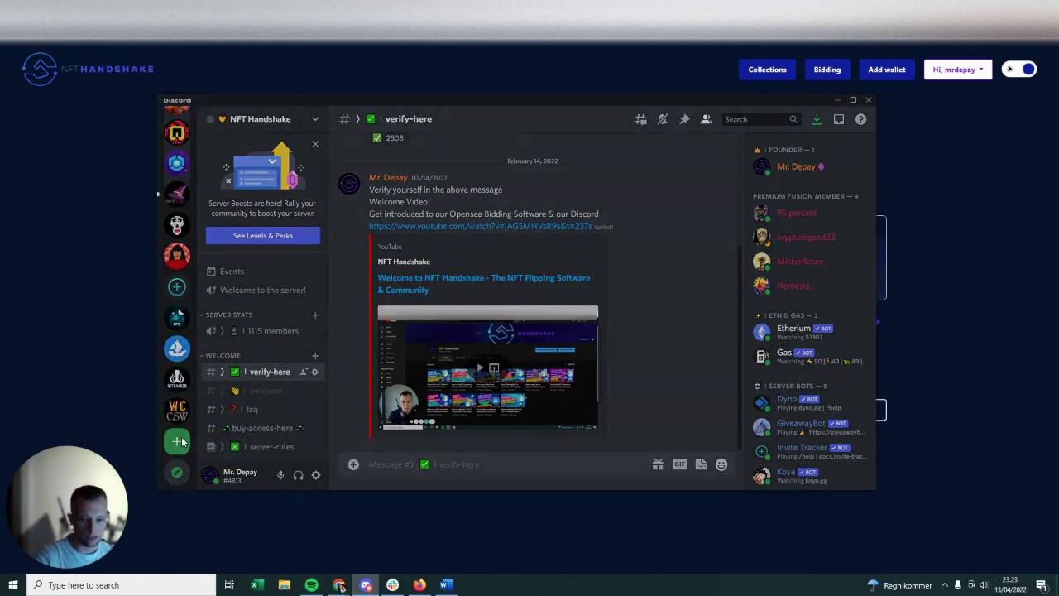
click(177, 441)
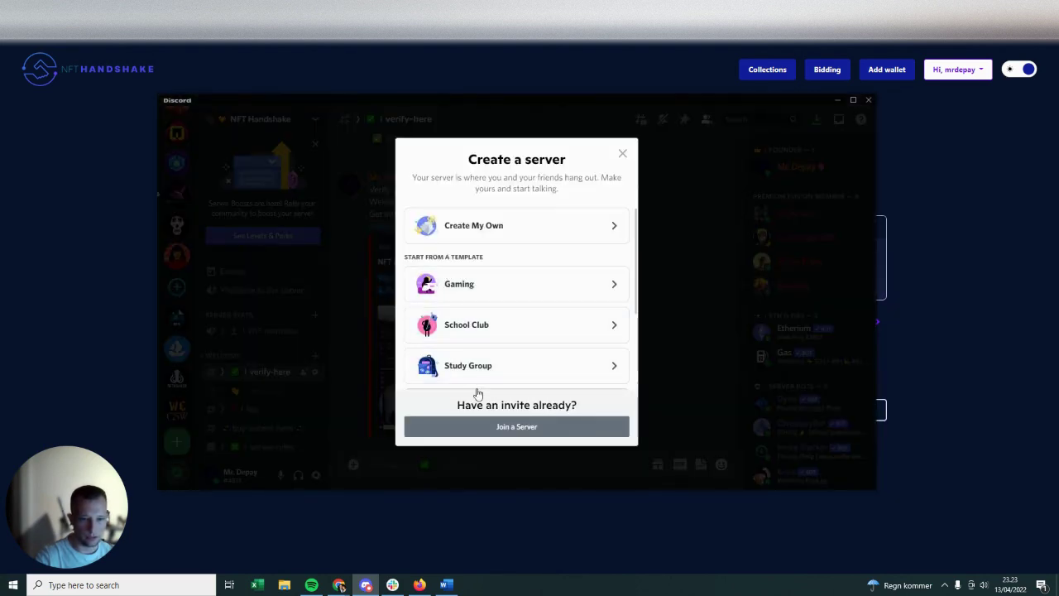
click(518, 226)
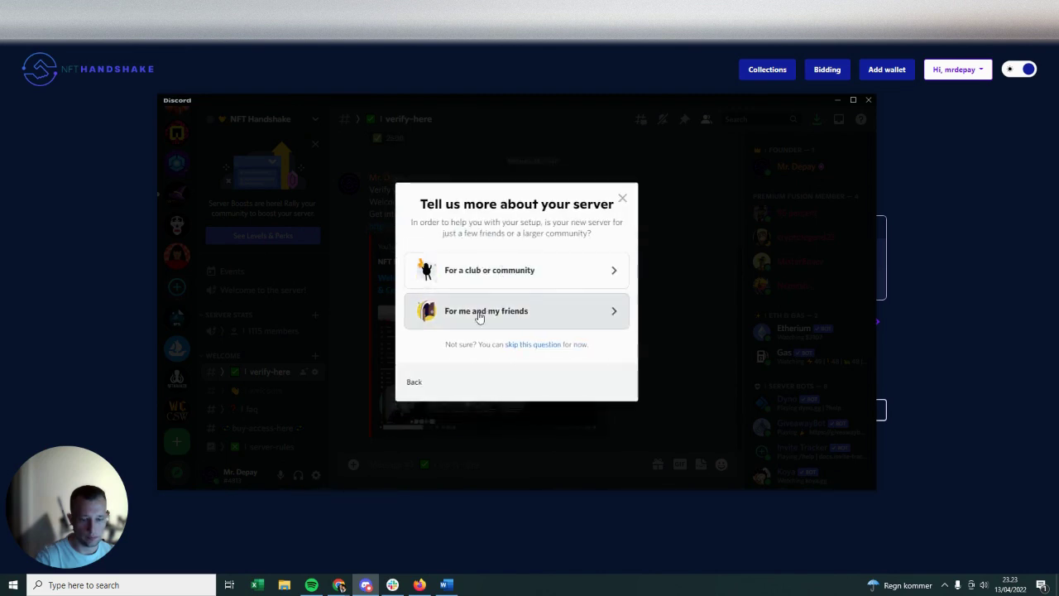
click(504, 308)
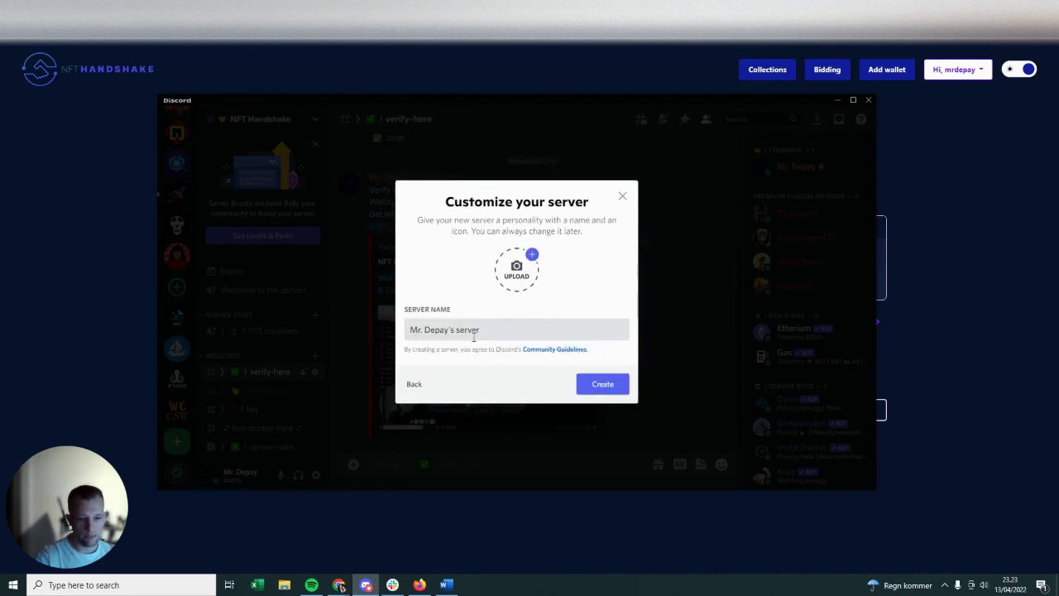
double_click(470, 330)
key(ctrl+a)
text(test nfthandshake)
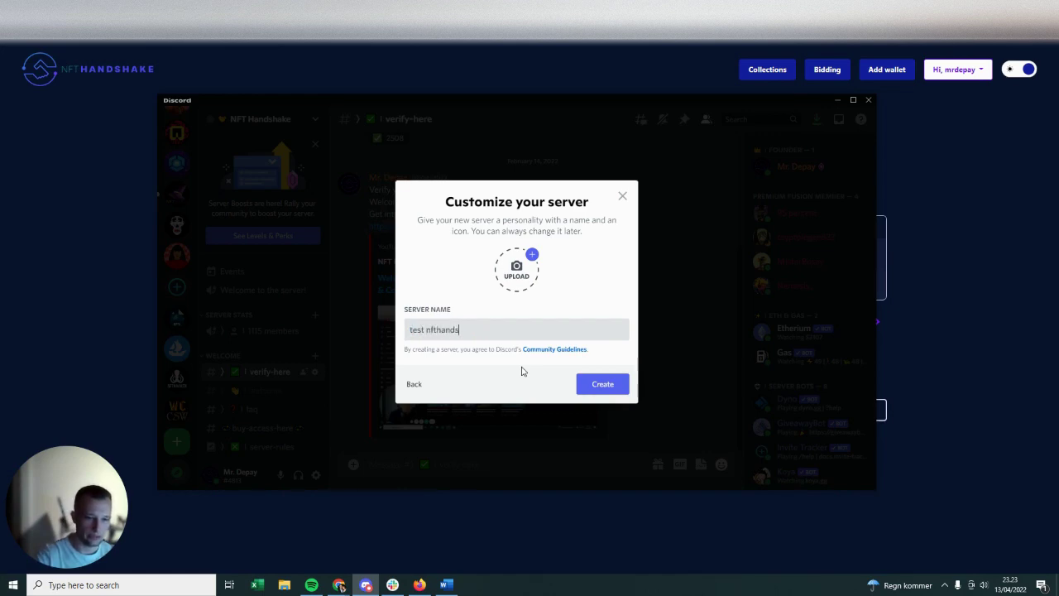
click(593, 383)
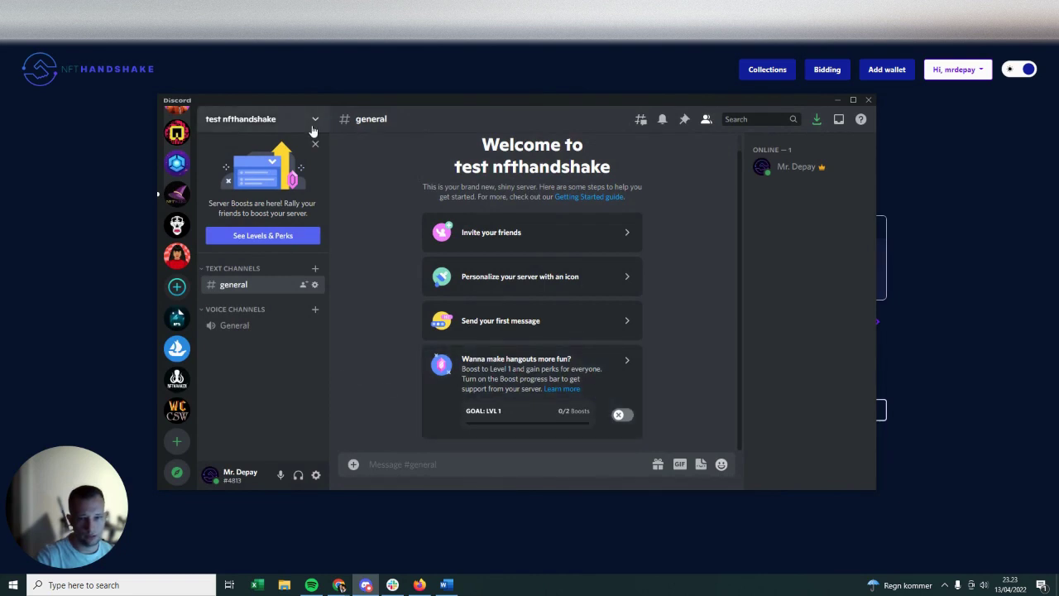
- Create a new webhook under the server's Integrations settings
click(314, 120)
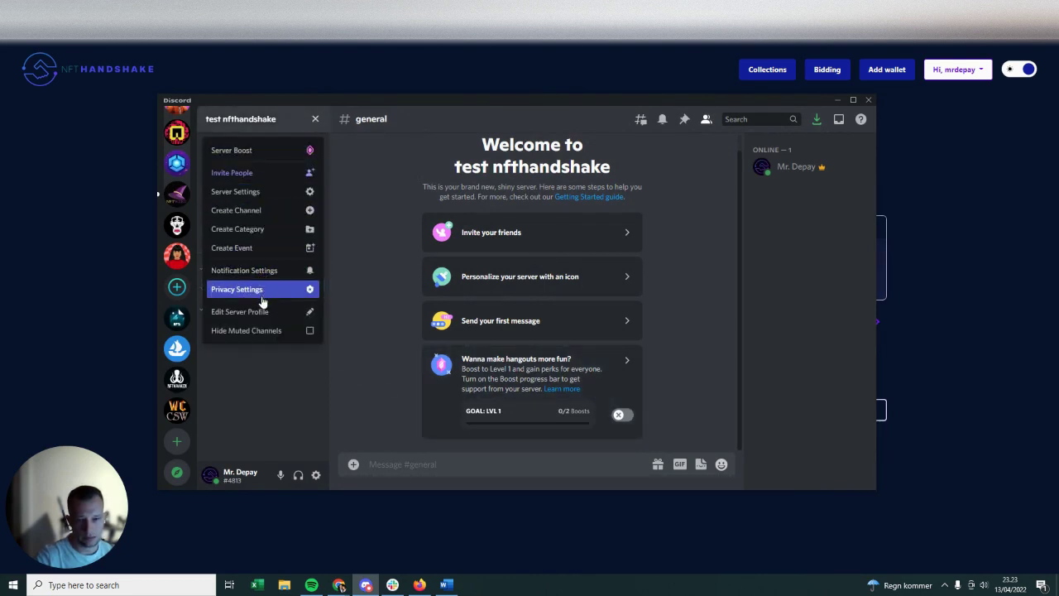
click(266, 193)
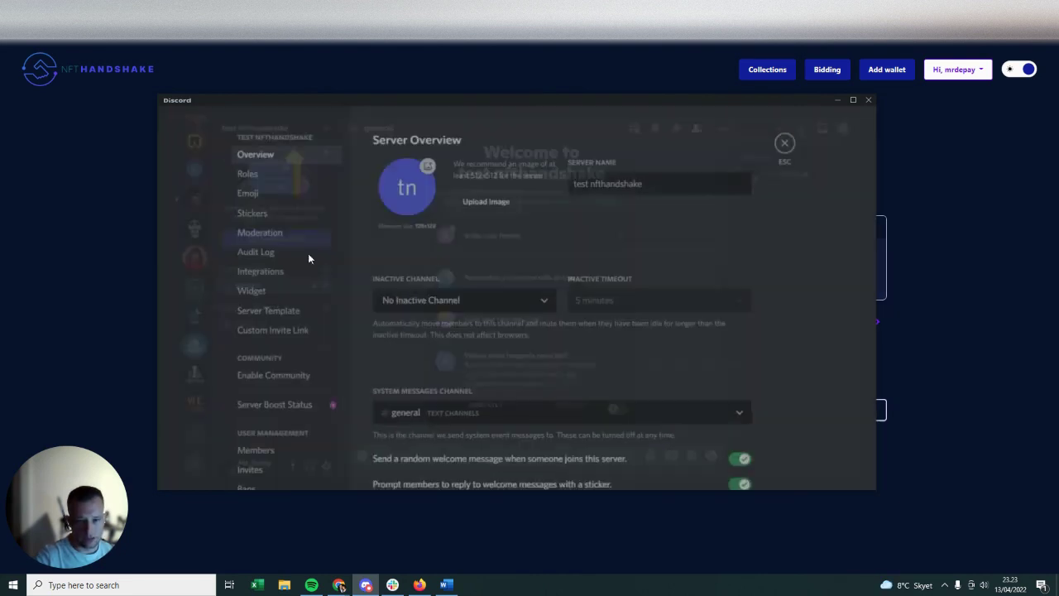
click(286, 273)
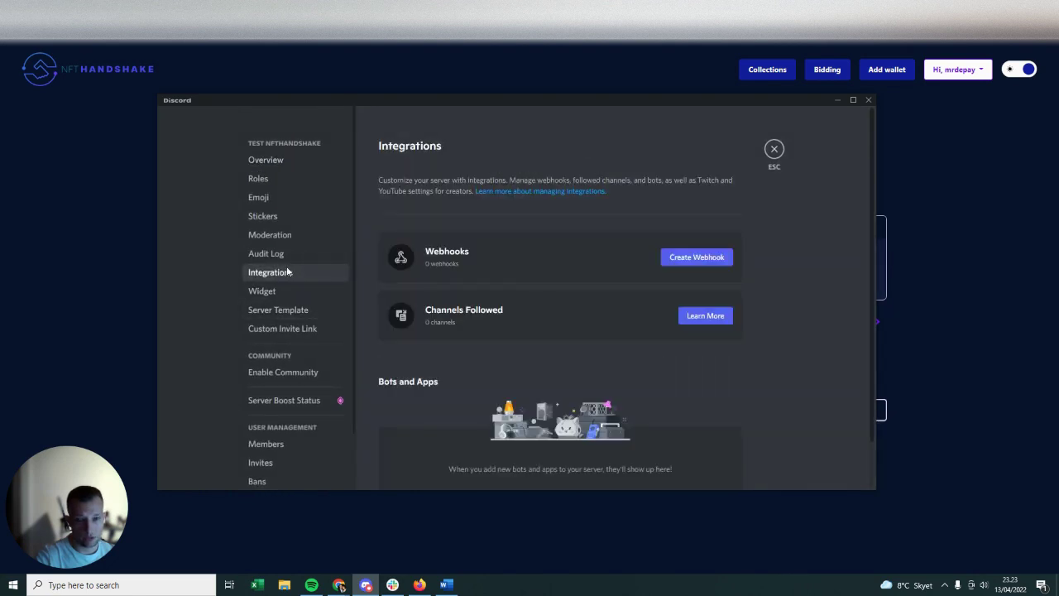
click(668, 265)
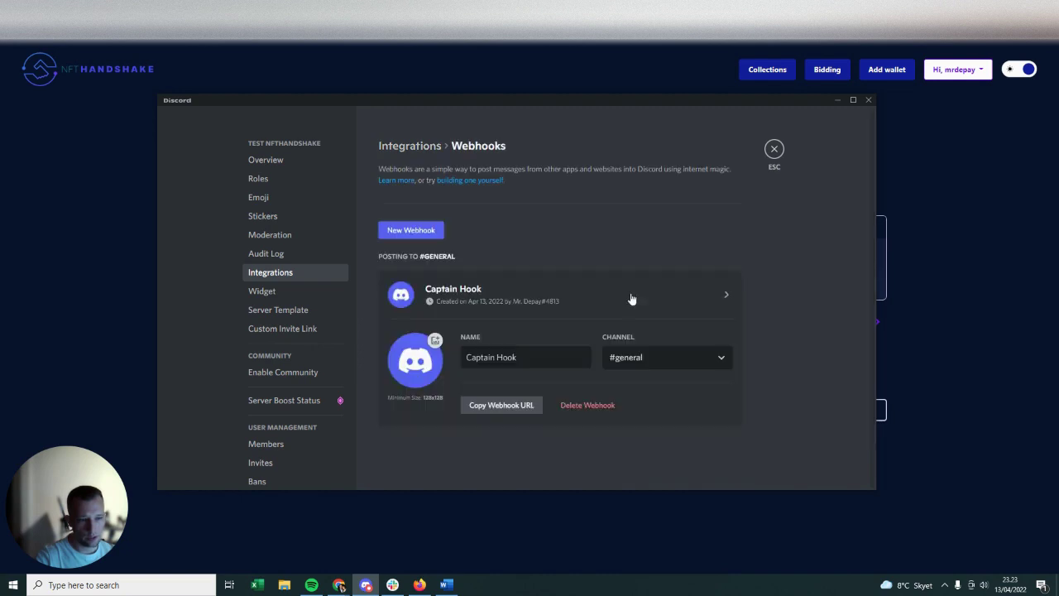
click(530, 357)
- Rename the webhook 'nft sales and wins', save it, and copy its URL
key(ctrl+a)
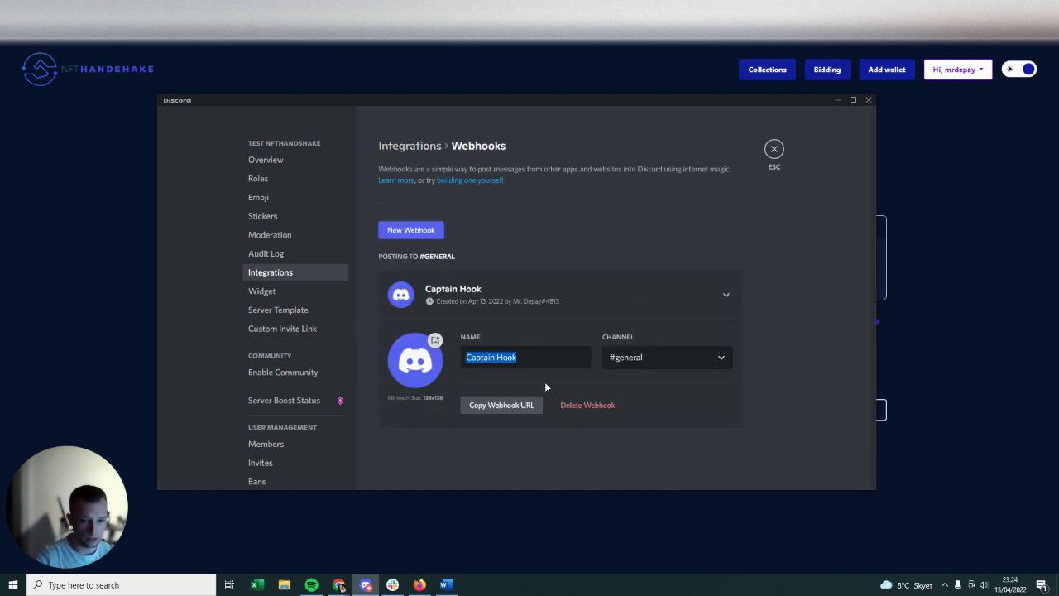
text(nft sal)
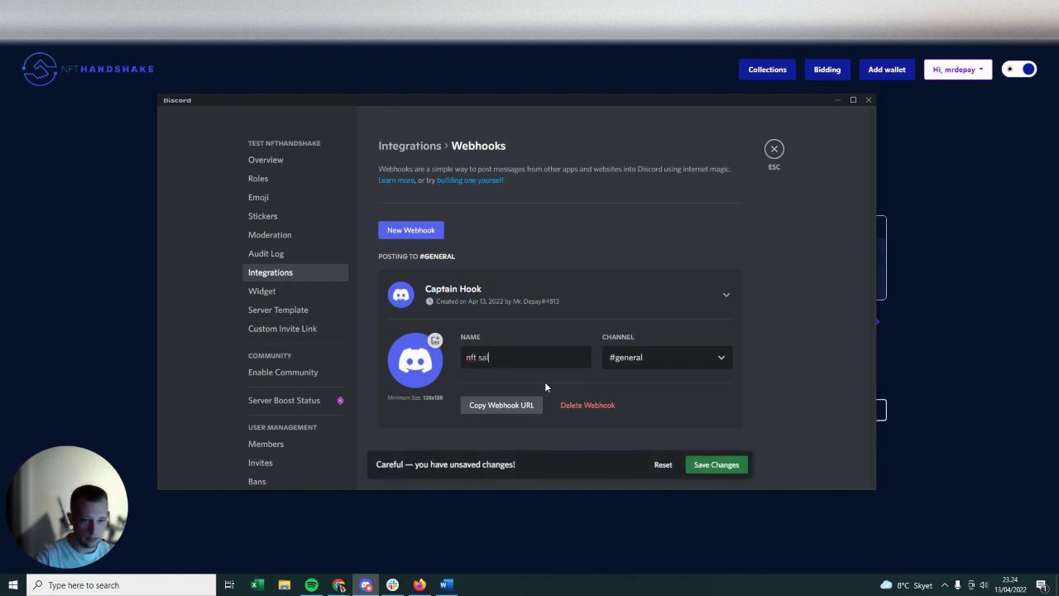
text(es and wins)
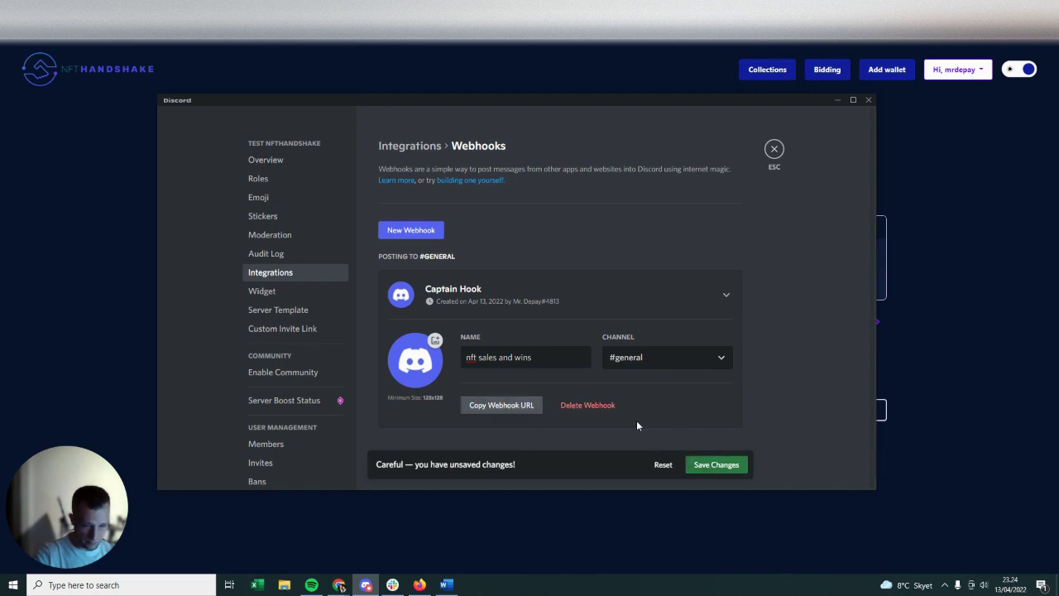
click(508, 411)
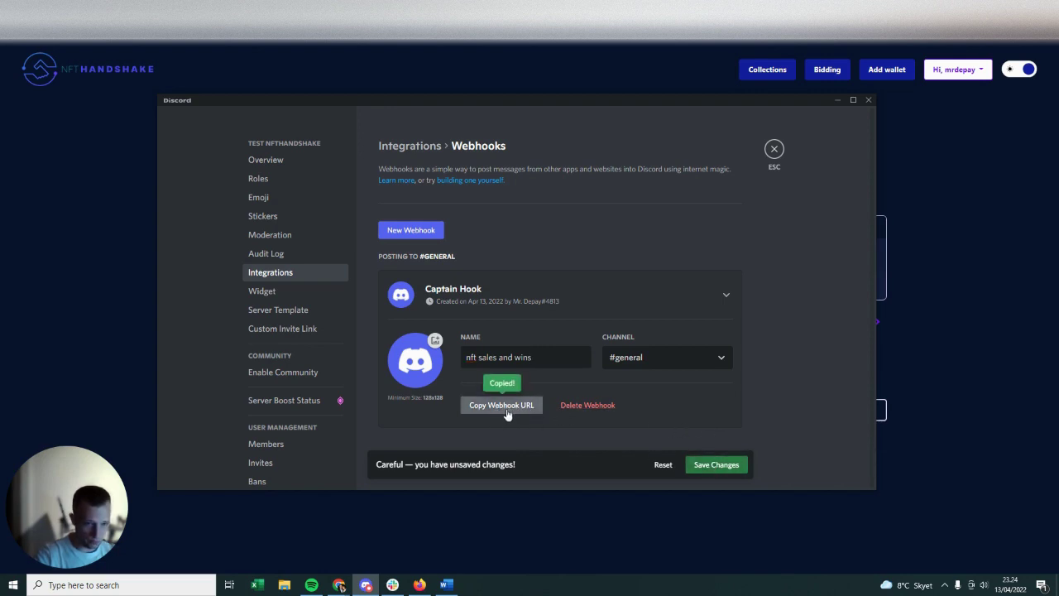
click(711, 468)
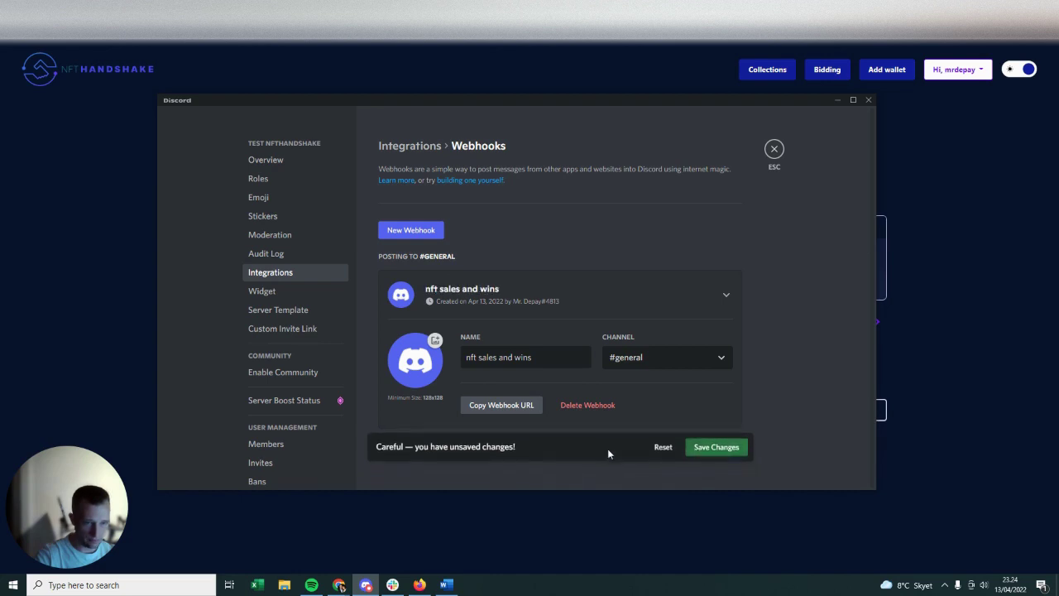
click(506, 404)
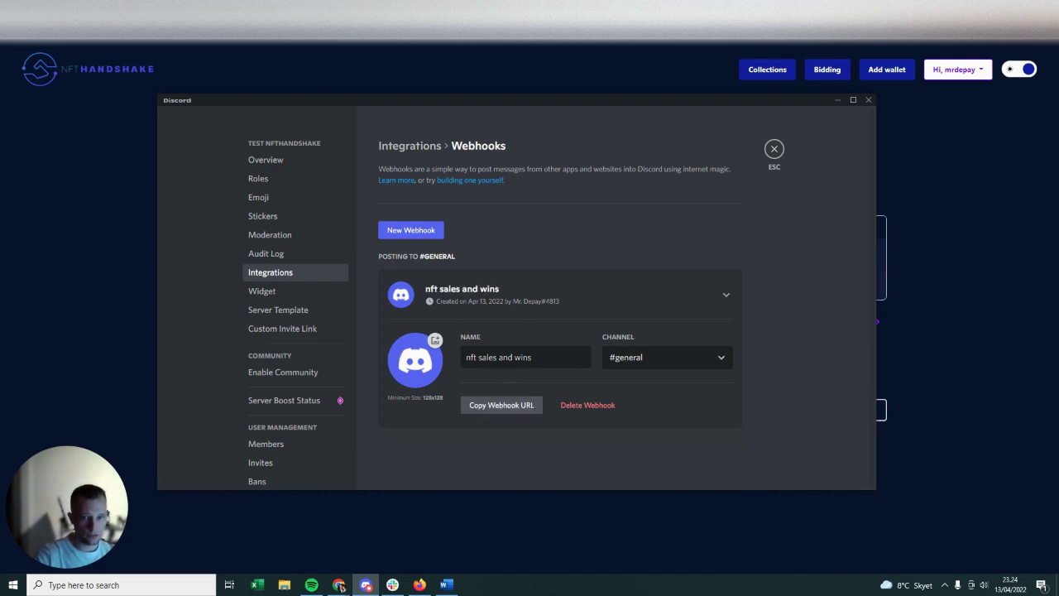
- Overwrite NFT Handshake's Discord webhook field with the copied URL and save it
key(alt+Tab)
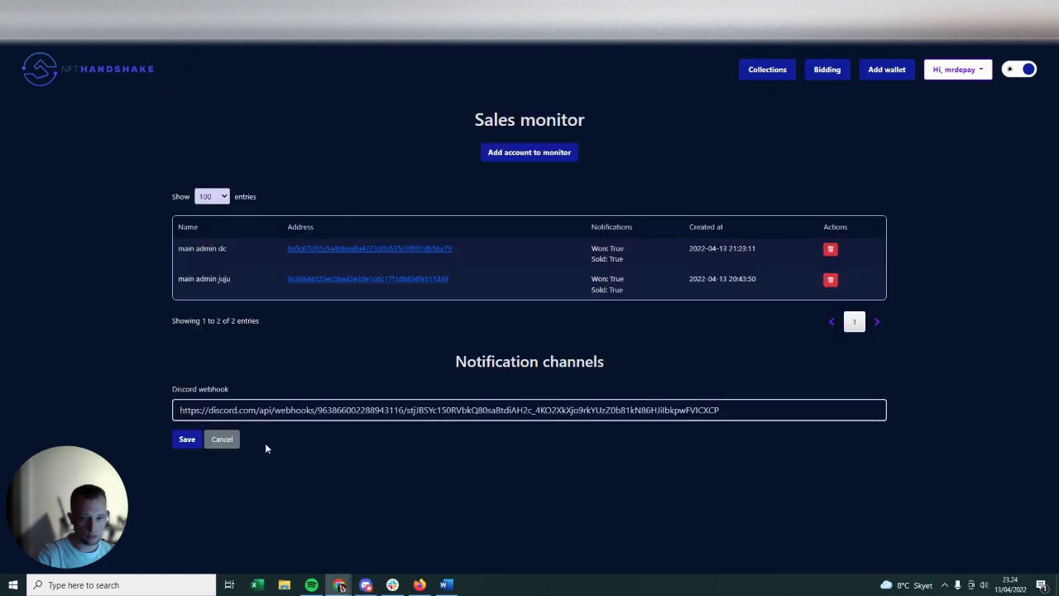
click(281, 411)
key(ctrl+a)
key(ctrl+v)
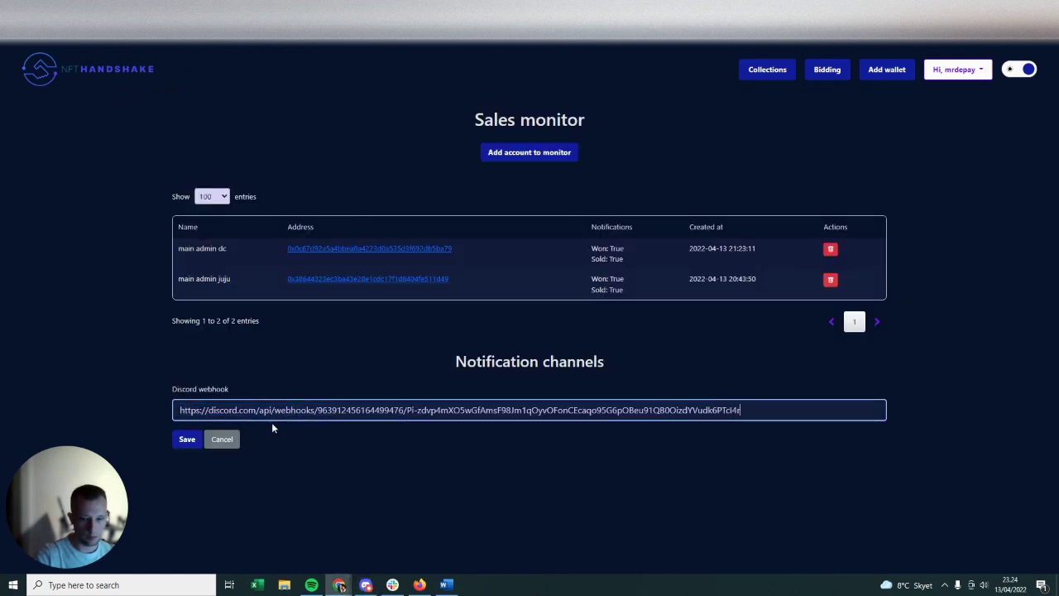
click(187, 439)
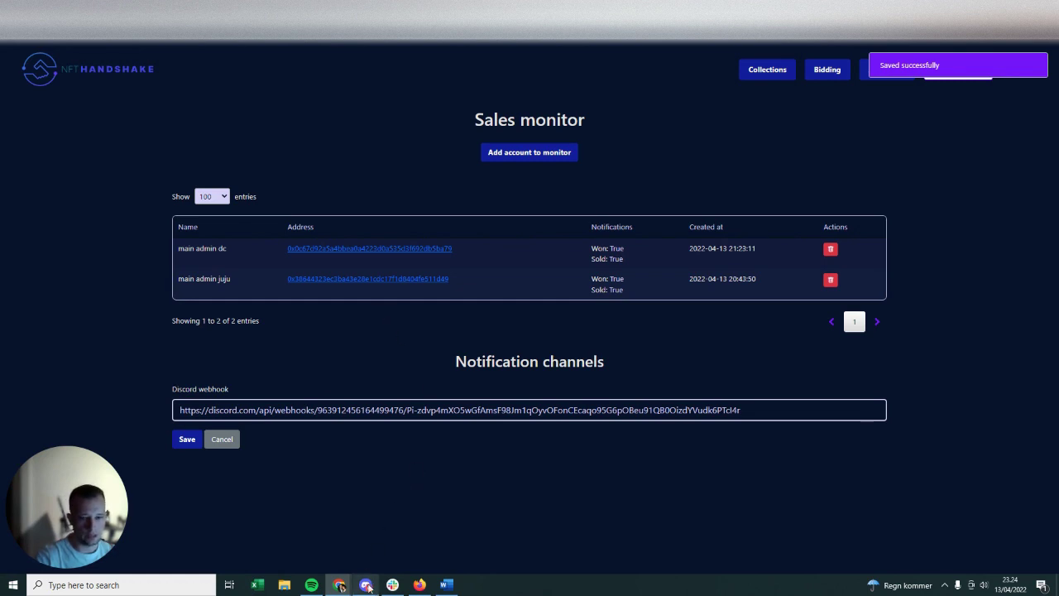
- Exit Discord's Server Settings and return to the NFT Handshake sales monitor
click(366, 585)
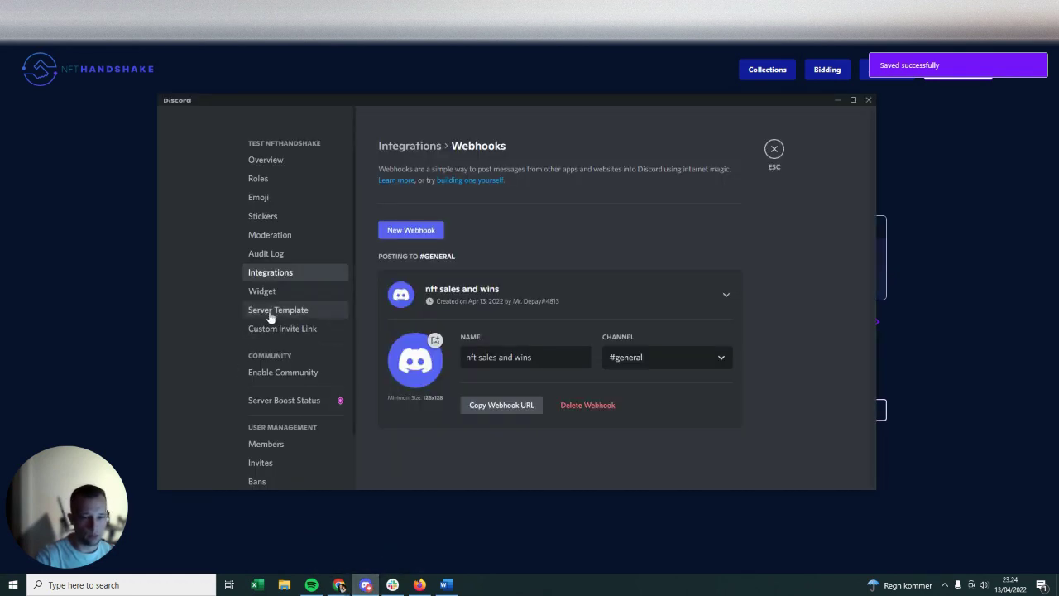
click(774, 149)
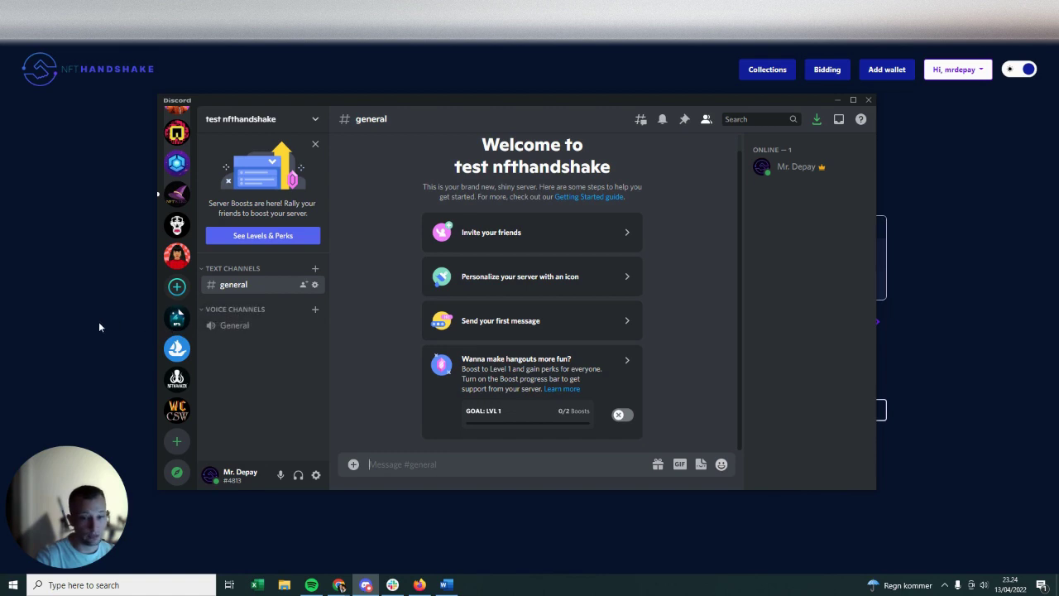
click(90, 297)
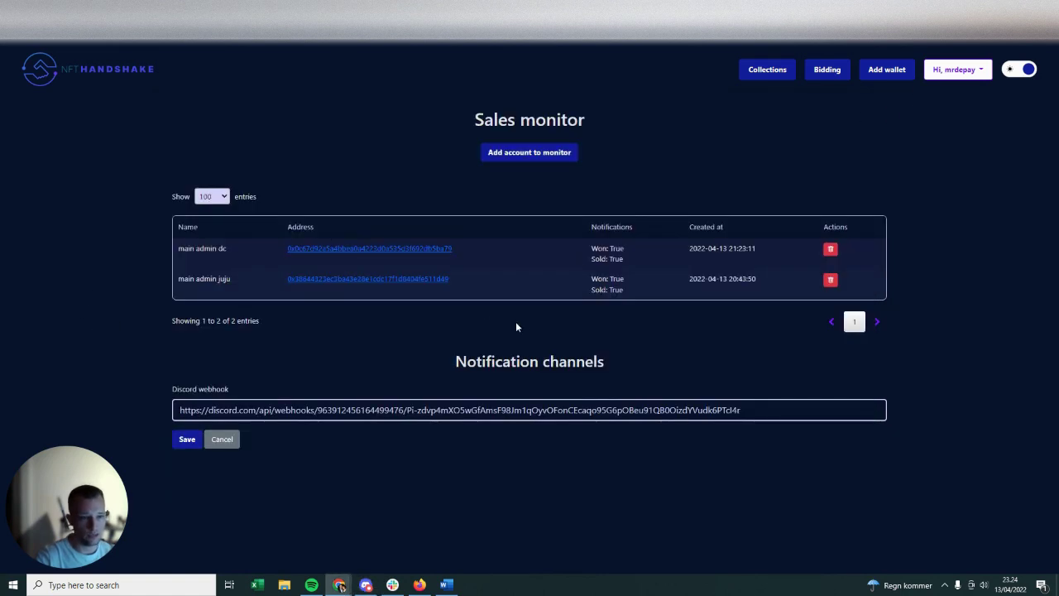